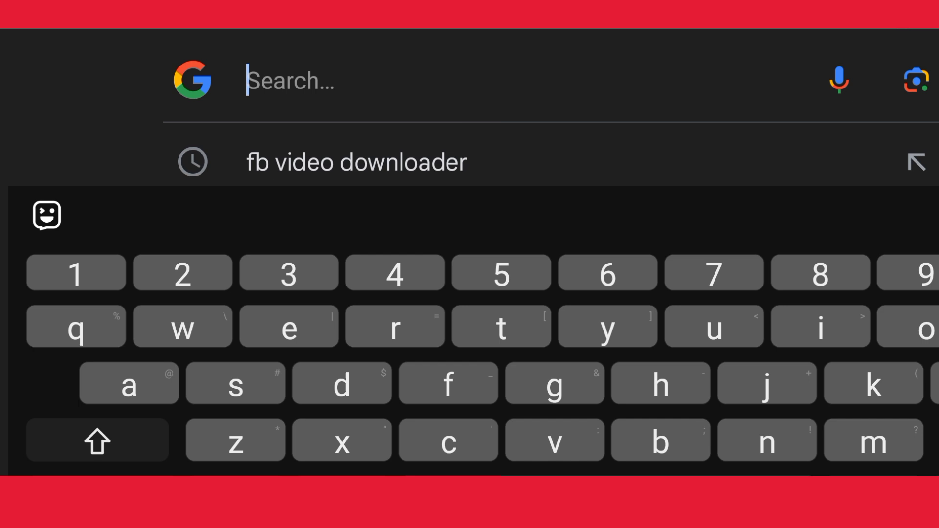
{"action": "type", "text": "a"}
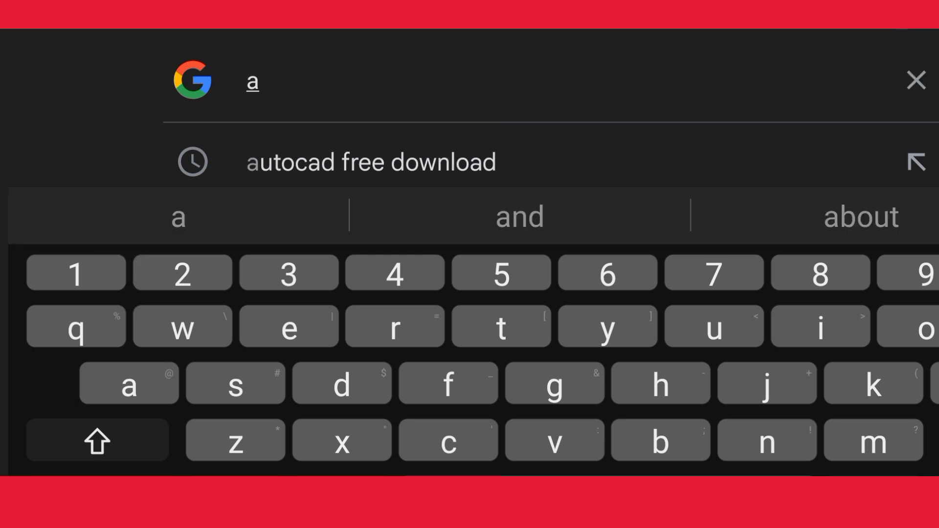
{"action": "type", "text": "pp"}
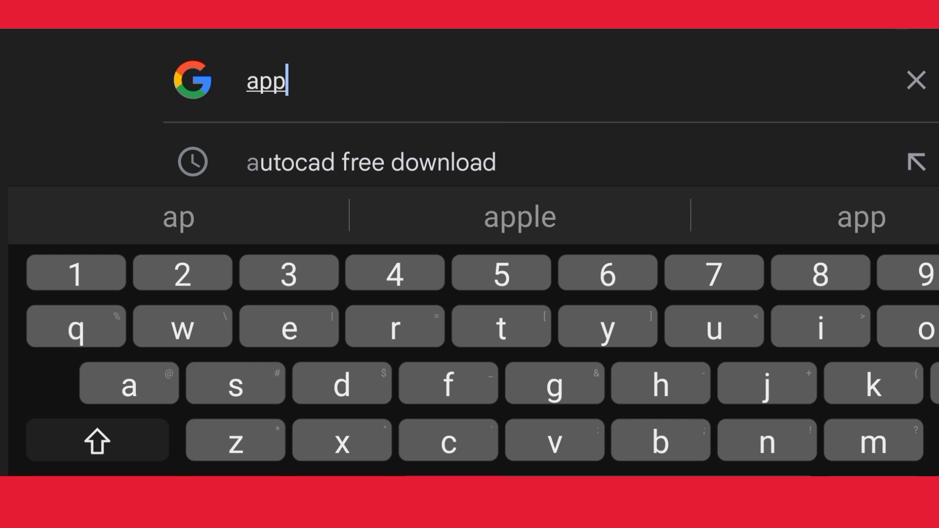
{"action": "type", "text": "le"}
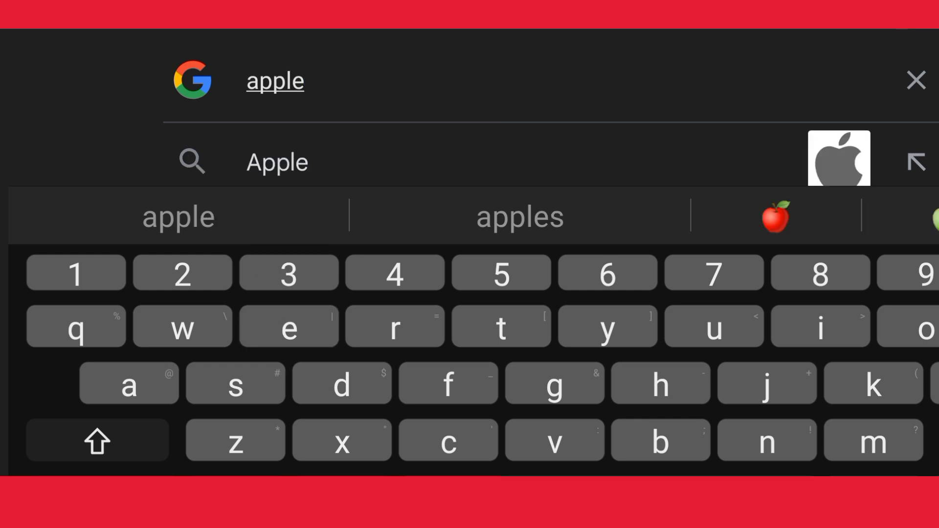
{"action": "type", "text": " tv"}
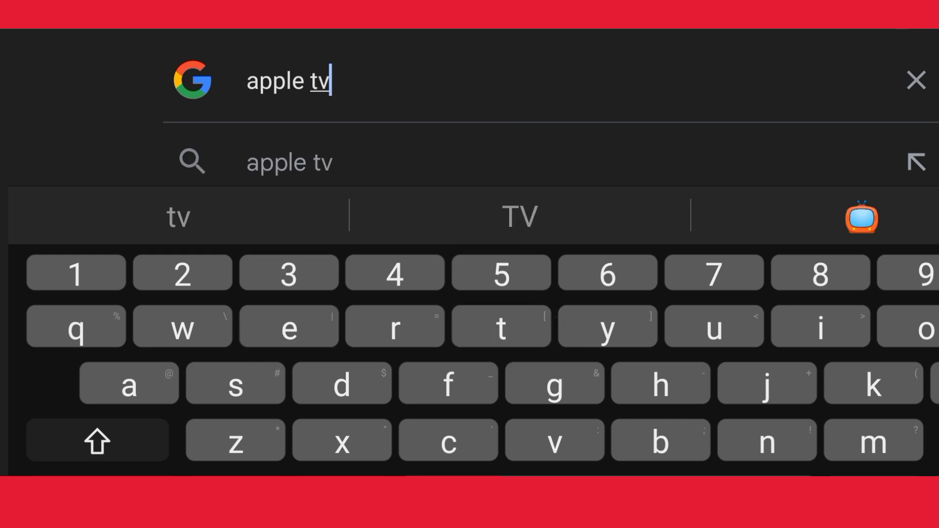
Submit the 'apple tv' Google search to reach the tv.apple.com result.
{"action": "key", "text": "Return"}
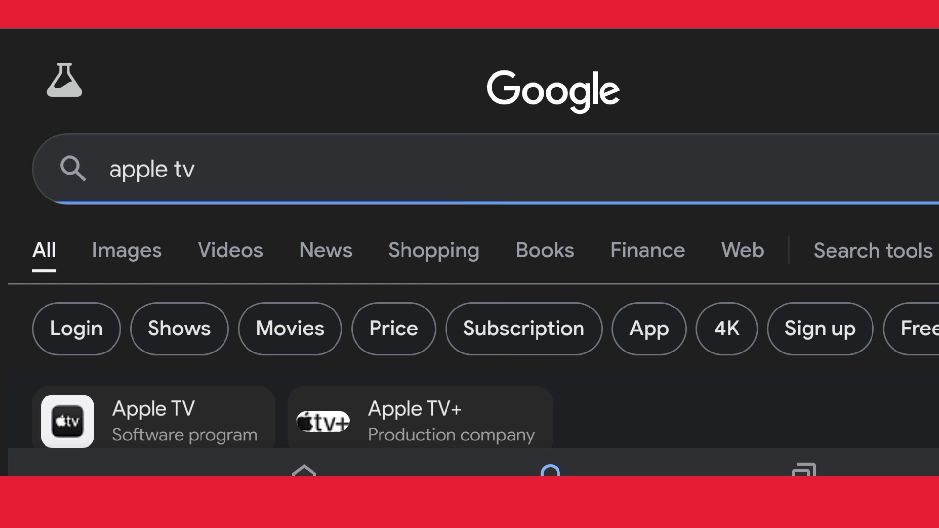
{"action": "scroll", "coordinate": [469, 293], "scroll_direction": "down", "scroll_amount": 2}
{"action": "scroll", "coordinate": [470, 294], "scroll_direction": "down", "scroll_amount": 3}
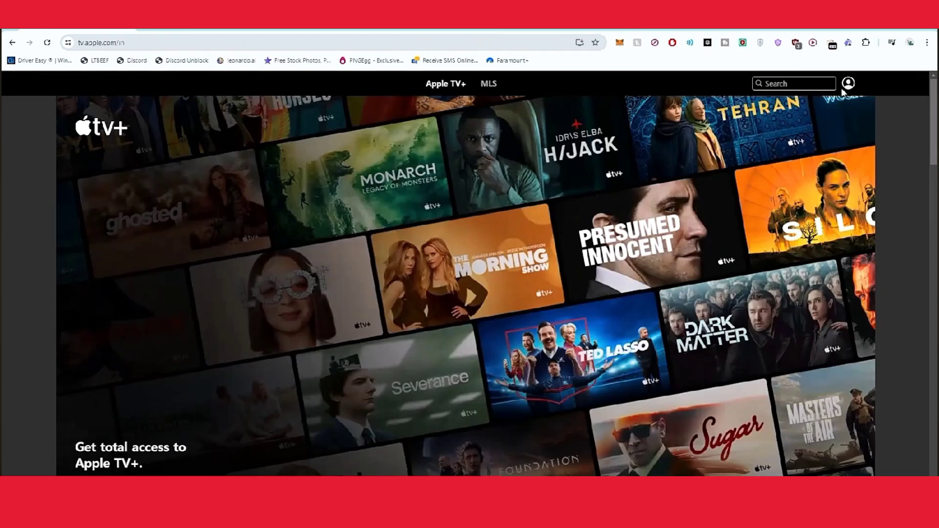
Show the profile account dropdown with Settings and Sign Out on tv.apple.com.
{"action": "left_click", "coordinate": [848, 83]}
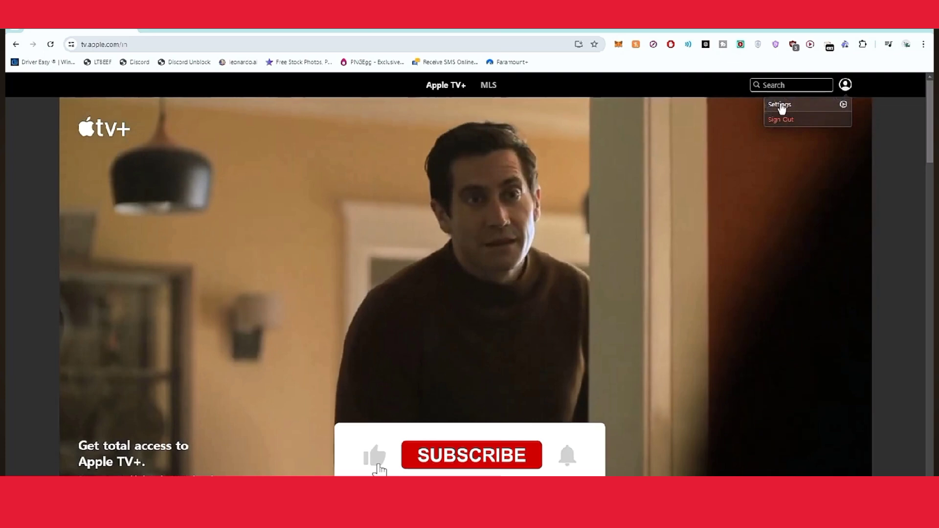
Go to account Settings to view the Apple TV+ subscription under Subscriptions.
{"action": "left_click", "coordinate": [781, 106]}
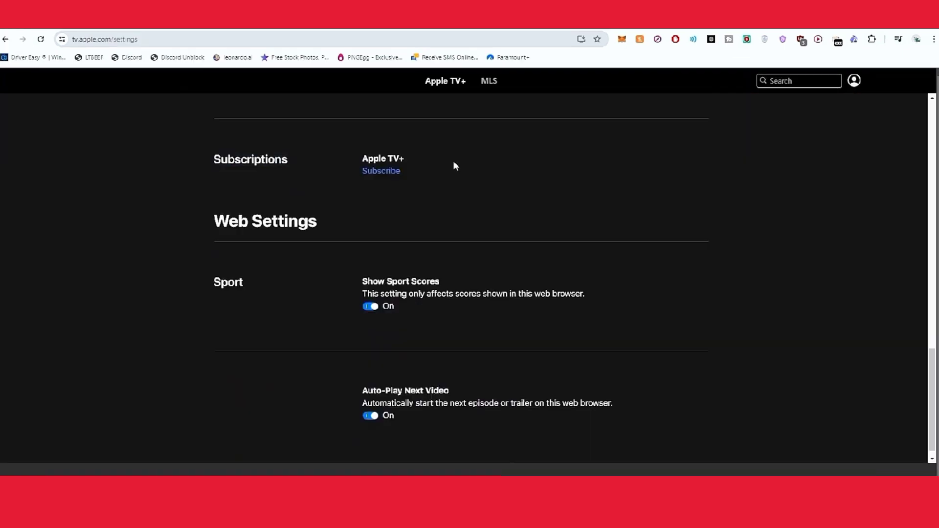